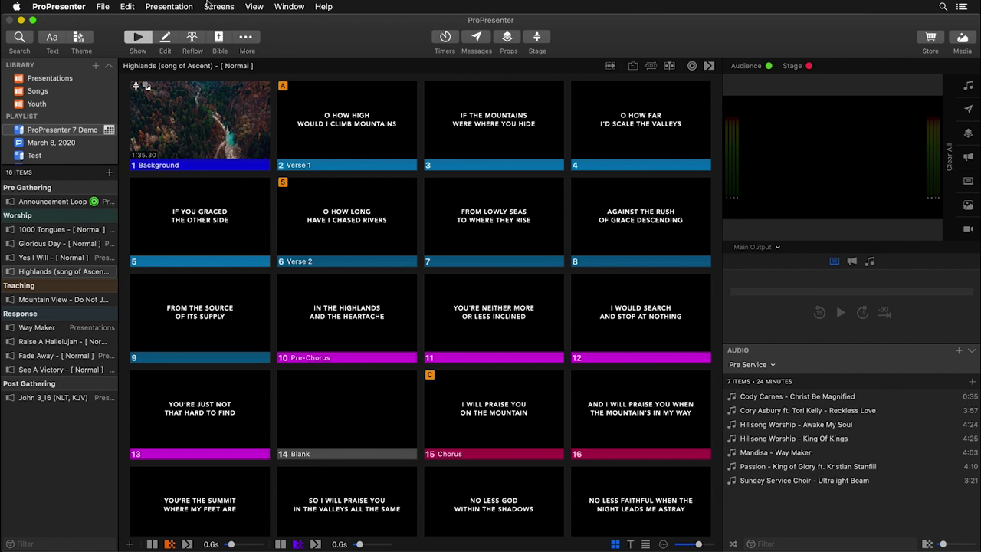
- Open the screen configuration
{"action": "left_click", "coordinate": [240, 123]}
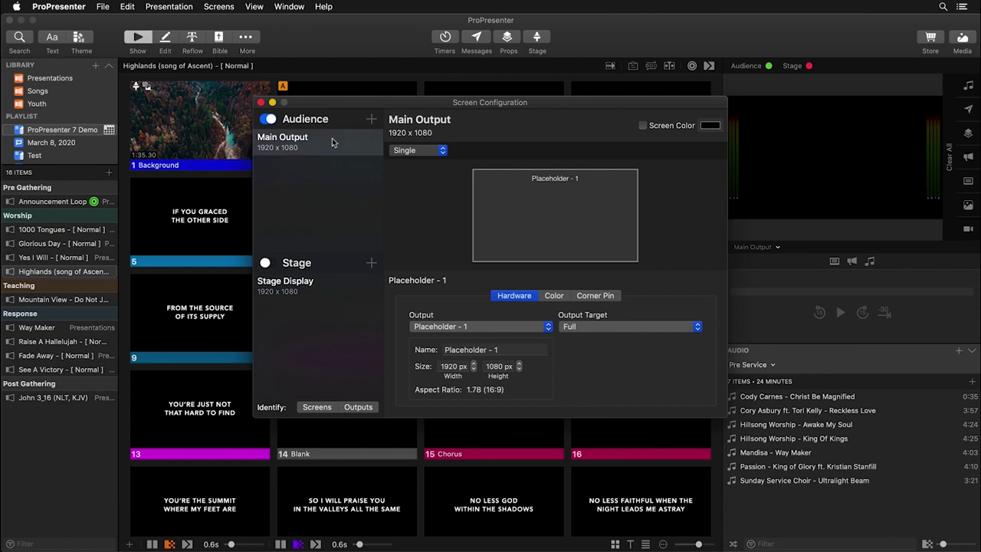
- Try Mirror mode with a second output for Main Output and restore it to Single
{"action": "left_click", "coordinate": [427, 152]}
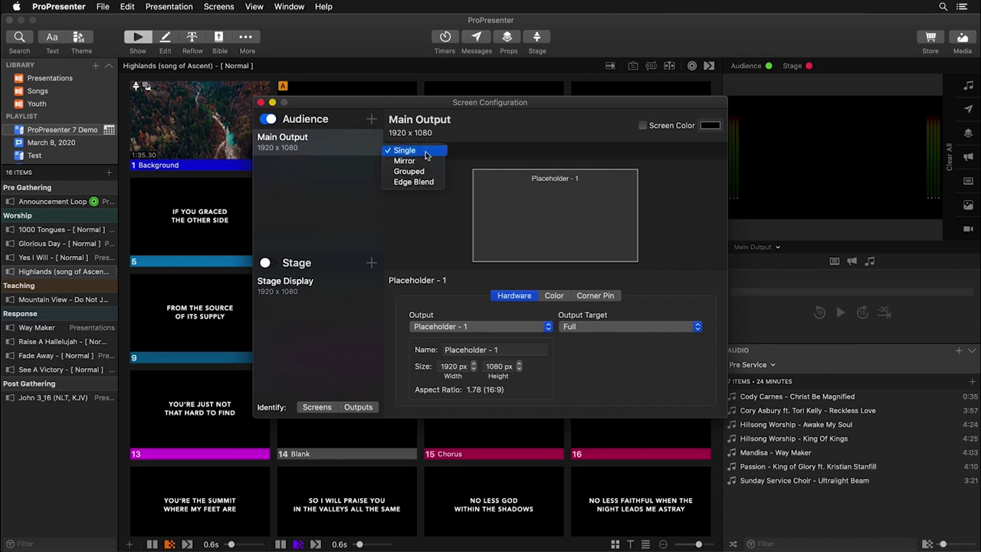
{"action": "left_click", "coordinate": [427, 161]}
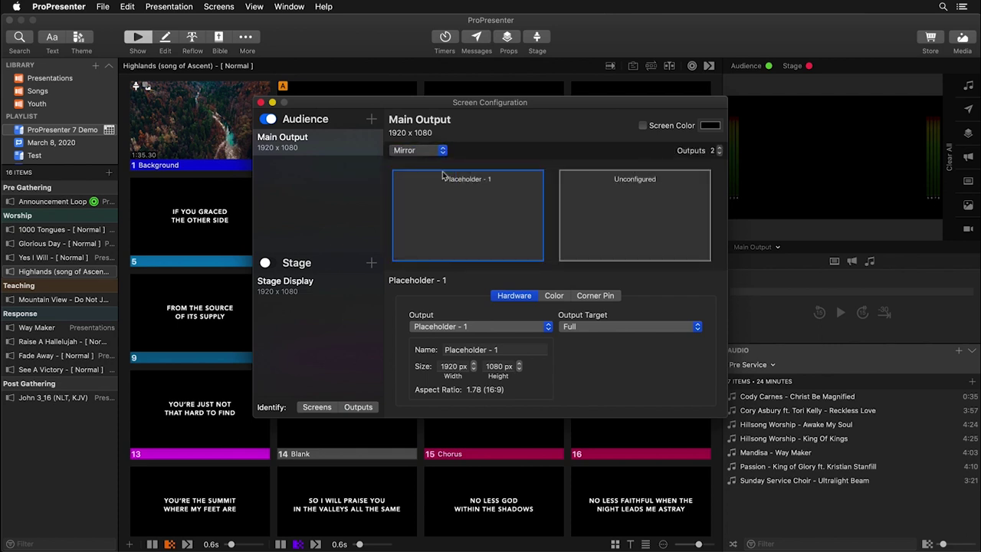
{"action": "left_click", "coordinate": [629, 207]}
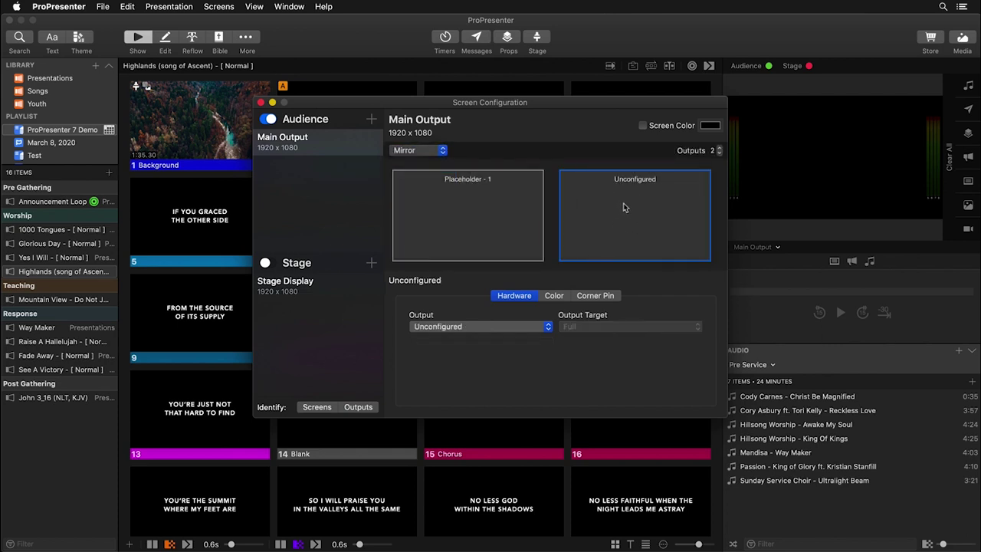
{"action": "left_click", "coordinate": [485, 329]}
{"action": "mouse_move", "coordinate": [484, 290]}
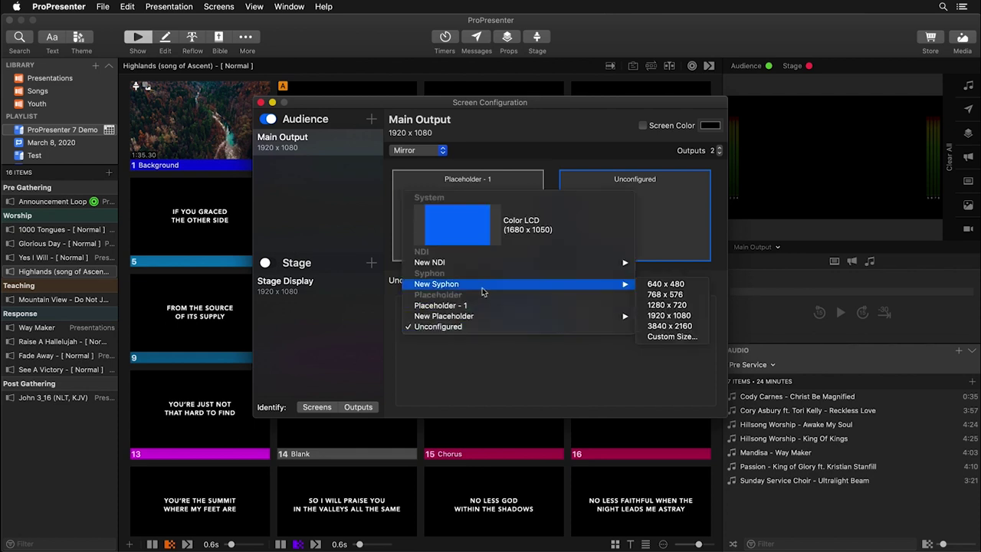
{"action": "mouse_move", "coordinate": [479, 266]}
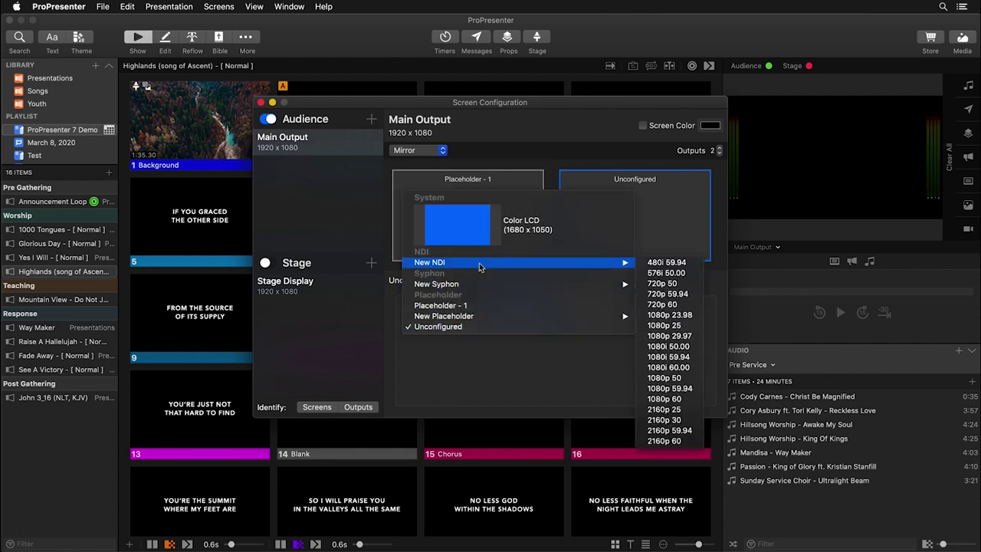
{"action": "left_click", "coordinate": [443, 363]}
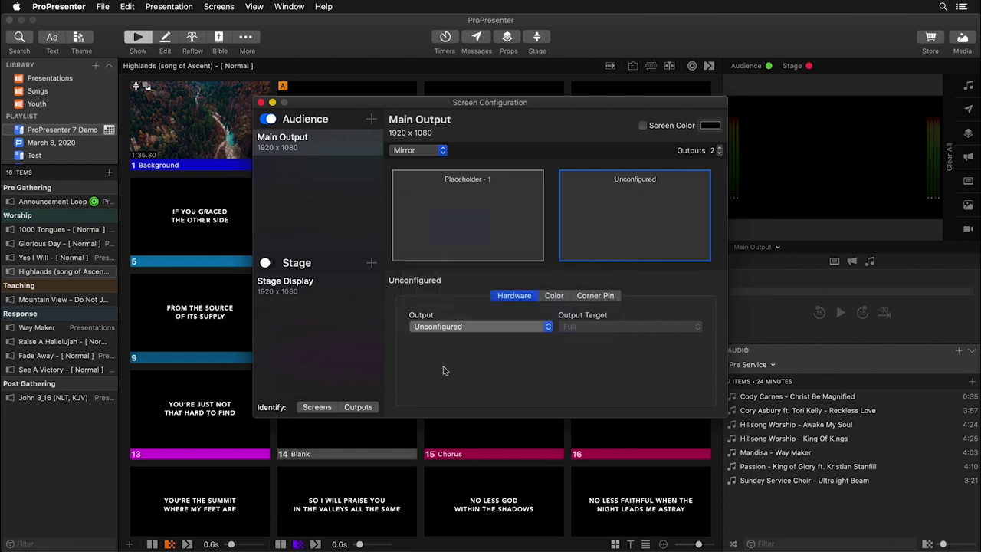
{"action": "left_click", "coordinate": [433, 153]}
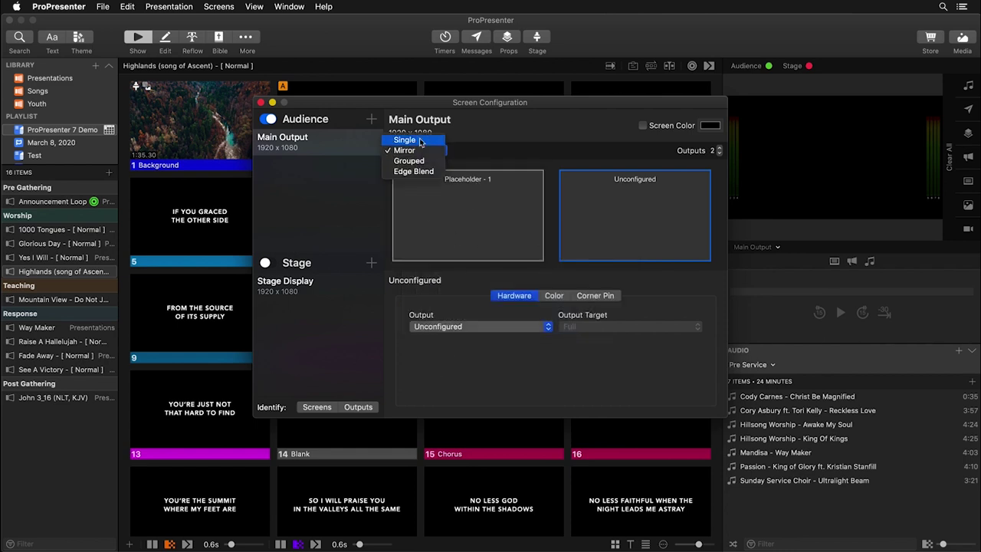
{"action": "left_click", "coordinate": [419, 141]}
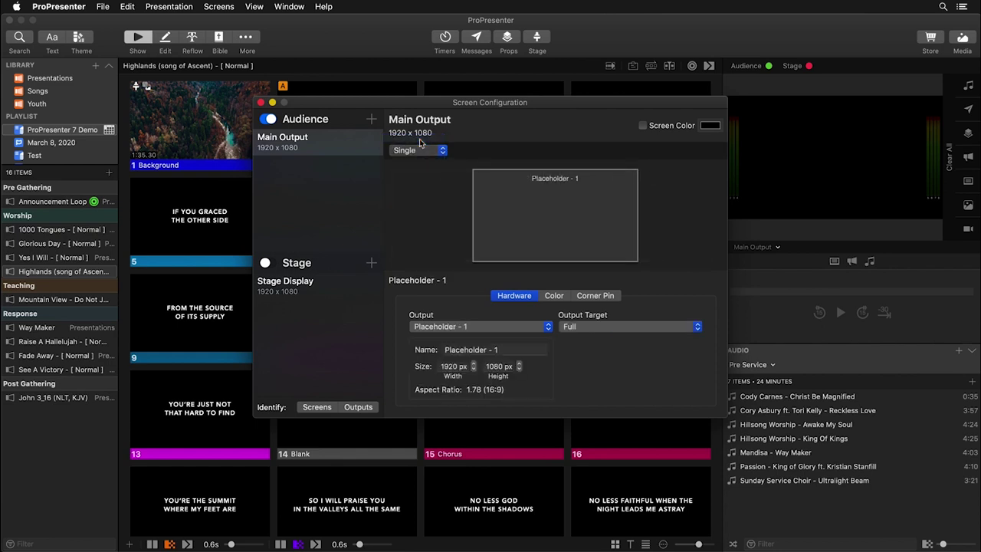
- Add a 1920 x 1080 Syphon audience screen named Recording and close the screen configuration
{"action": "left_click", "coordinate": [371, 121]}
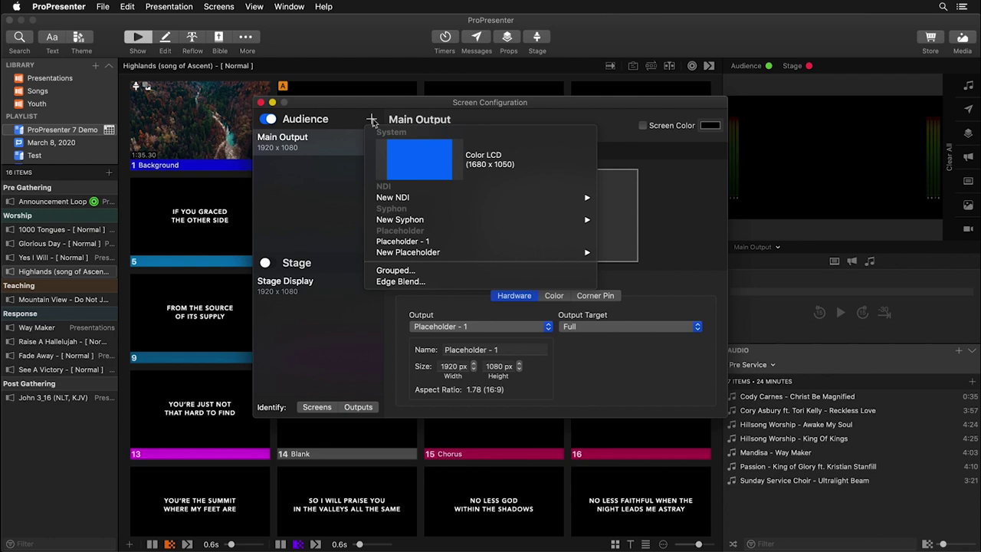
{"action": "mouse_move", "coordinate": [430, 220]}
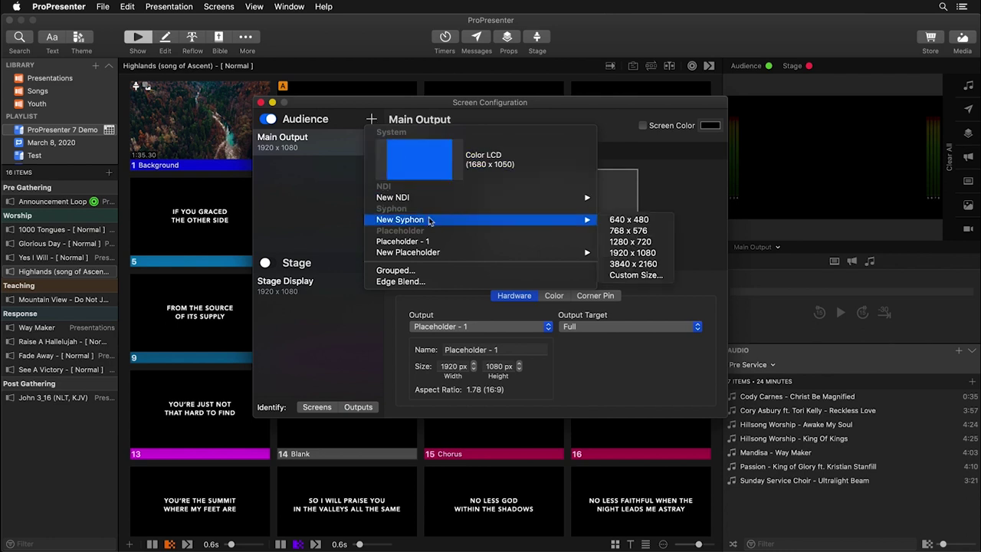
{"action": "left_click", "coordinate": [652, 254]}
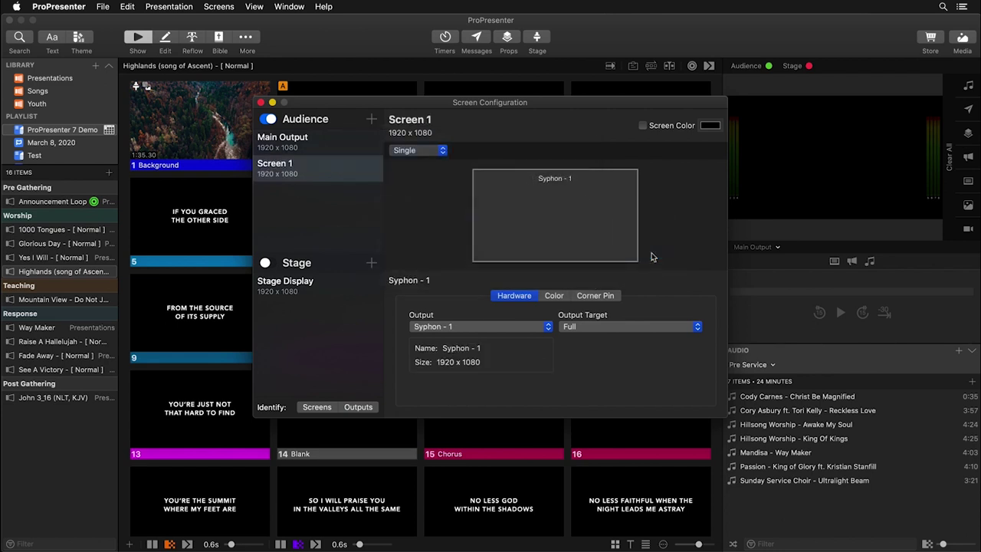
{"action": "double_click", "coordinate": [429, 119]}
{"action": "left_click_drag", "start_coordinate": [431, 119], "coordinate": [372, 119]}
{"action": "type", "text": "Recording"}
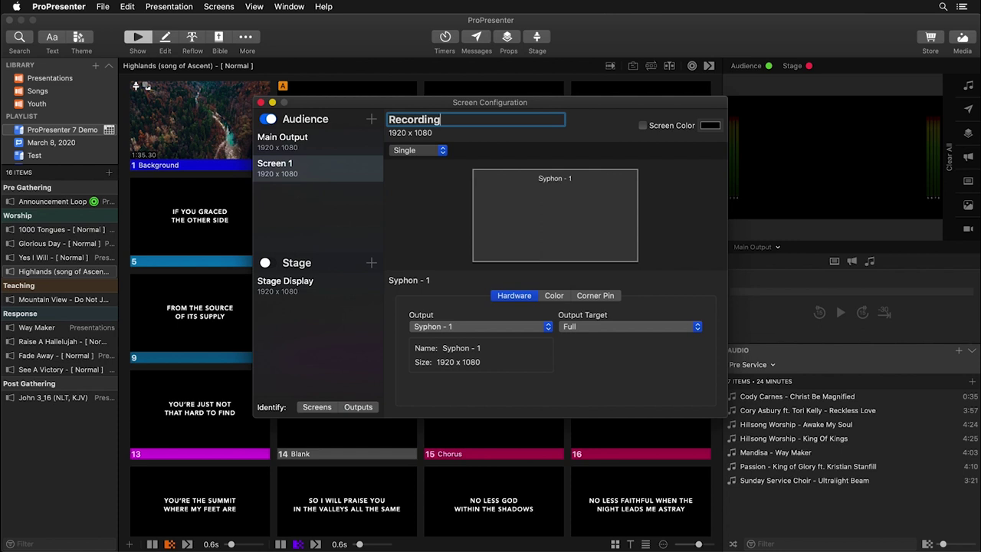
{"action": "key", "text": "Return"}
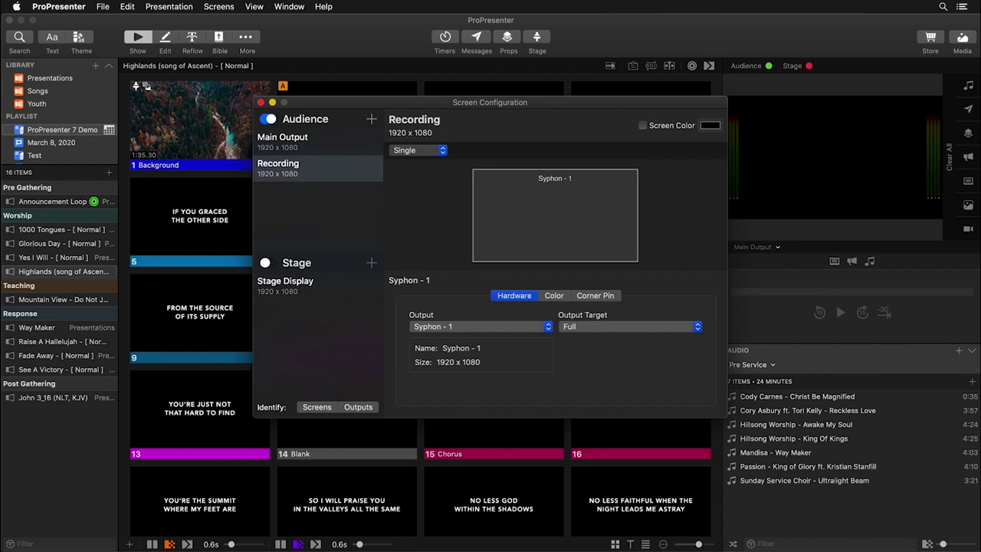
{"action": "left_click", "coordinate": [262, 102]}
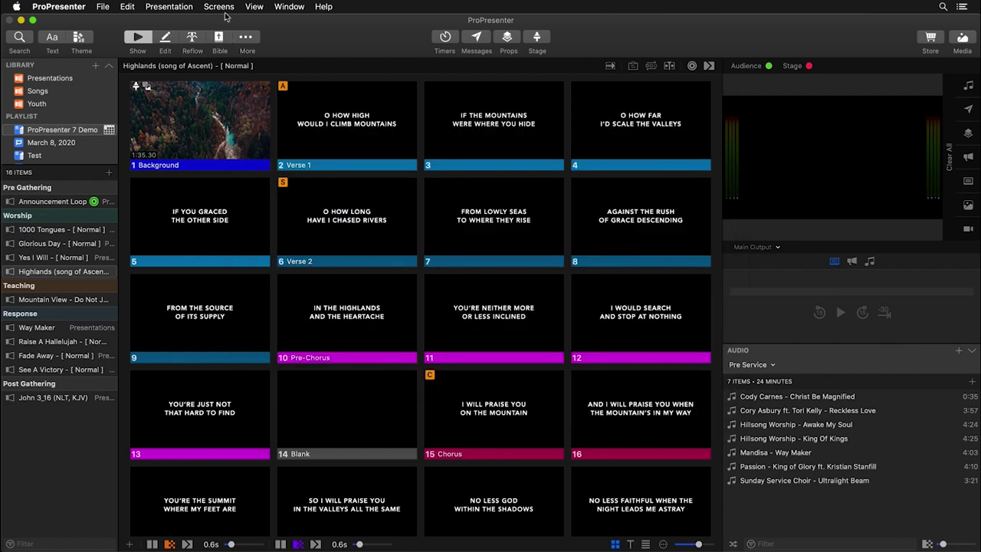
- In the live Triple Lyrics look, disable Props/Messages, Announcements, Media and Video Input for the Recording screen
{"action": "left_click", "coordinate": [225, 7]}
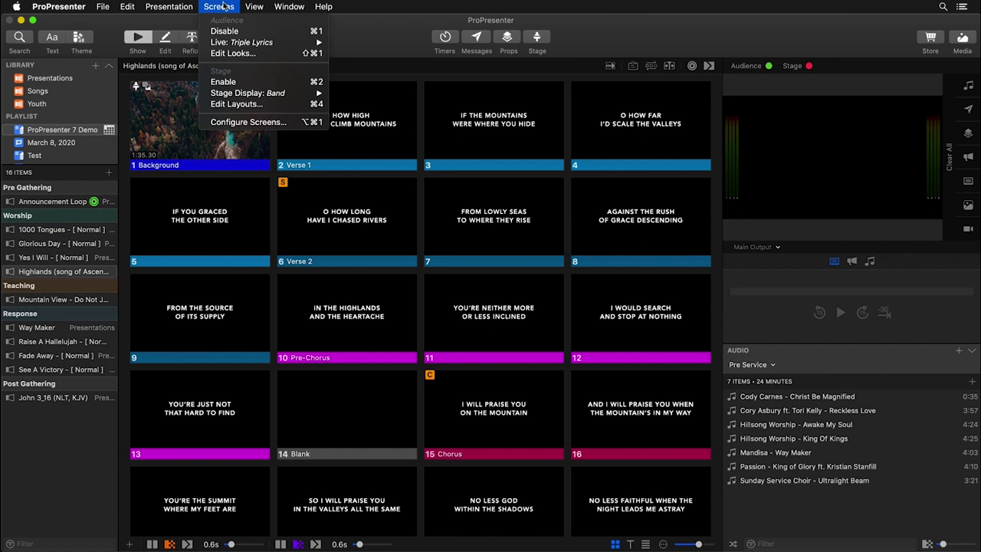
{"action": "left_click", "coordinate": [231, 53]}
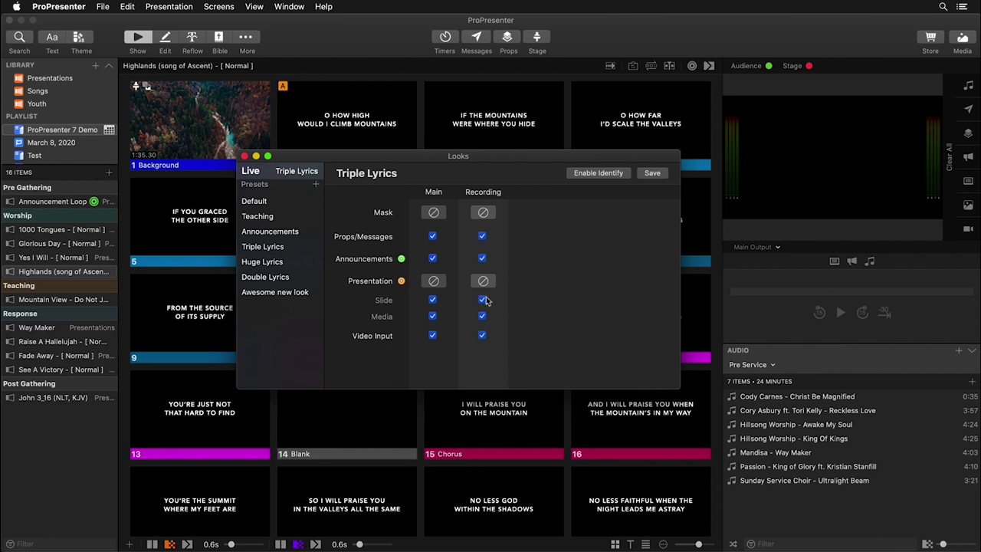
{"action": "left_click", "coordinate": [482, 237]}
{"action": "left_click", "coordinate": [482, 259]}
{"action": "left_click", "coordinate": [482, 316]}
{"action": "left_click", "coordinate": [482, 336]}
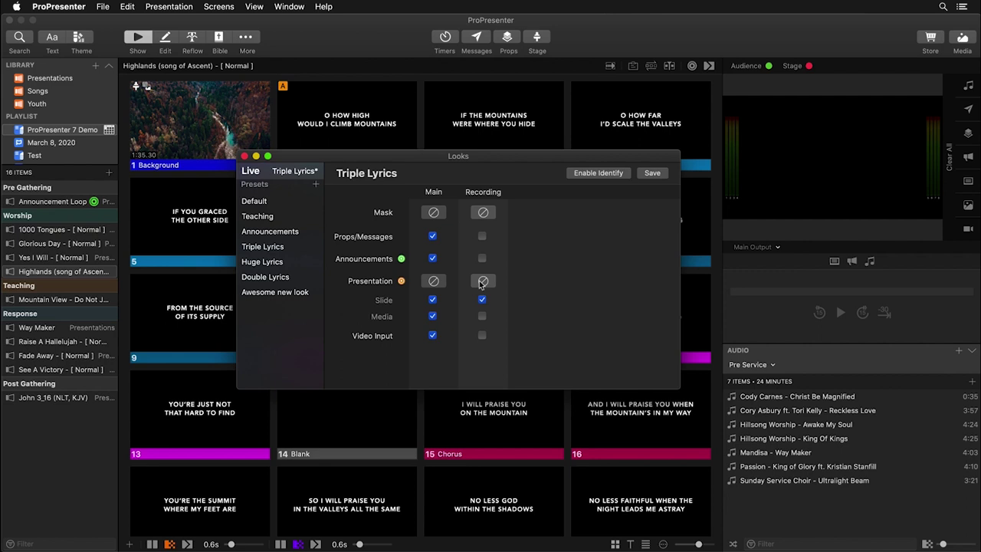
- Assign the Standard theme from Lower 3rd to the Recording screen's presentation layer and close the Looks window
{"action": "left_click", "coordinate": [484, 285]}
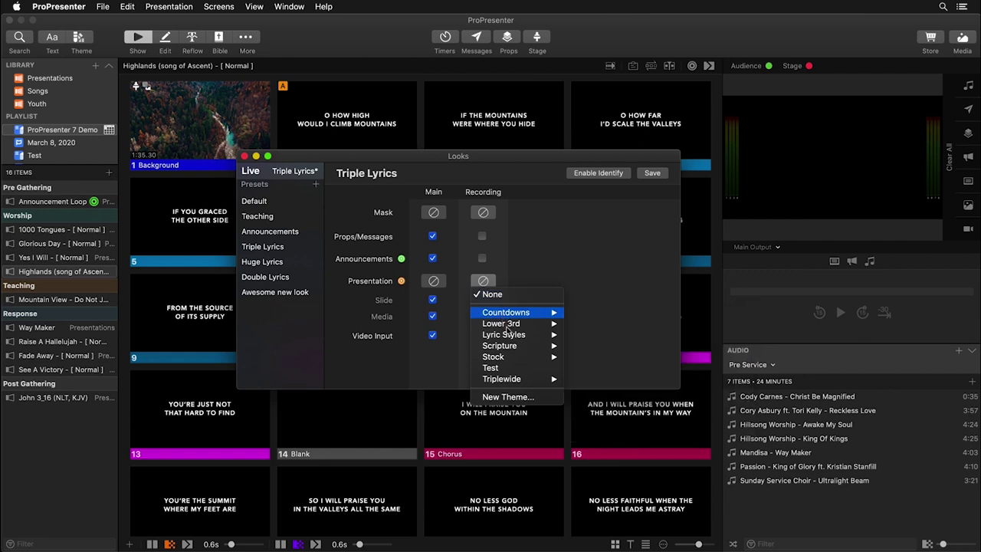
{"action": "mouse_move", "coordinate": [515, 328]}
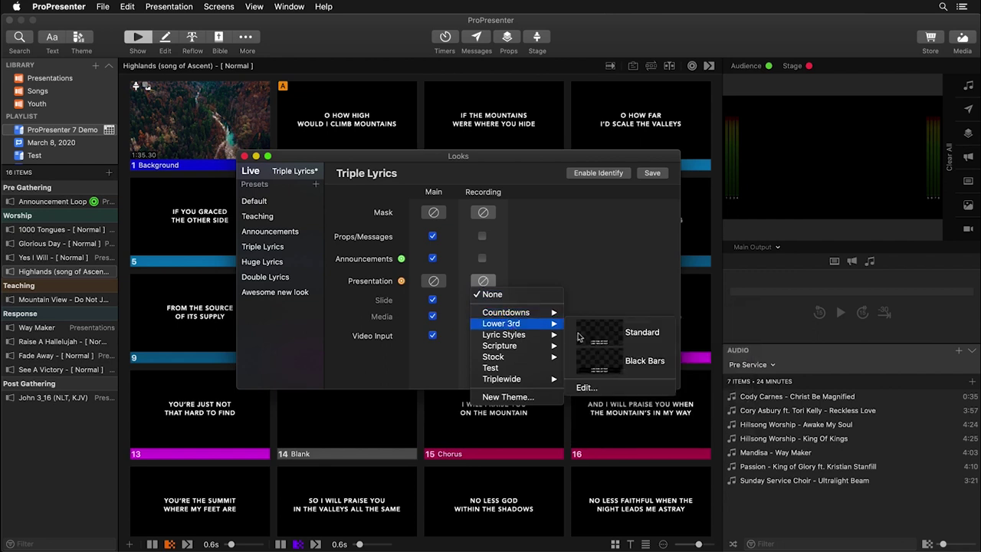
{"action": "left_click", "coordinate": [619, 336]}
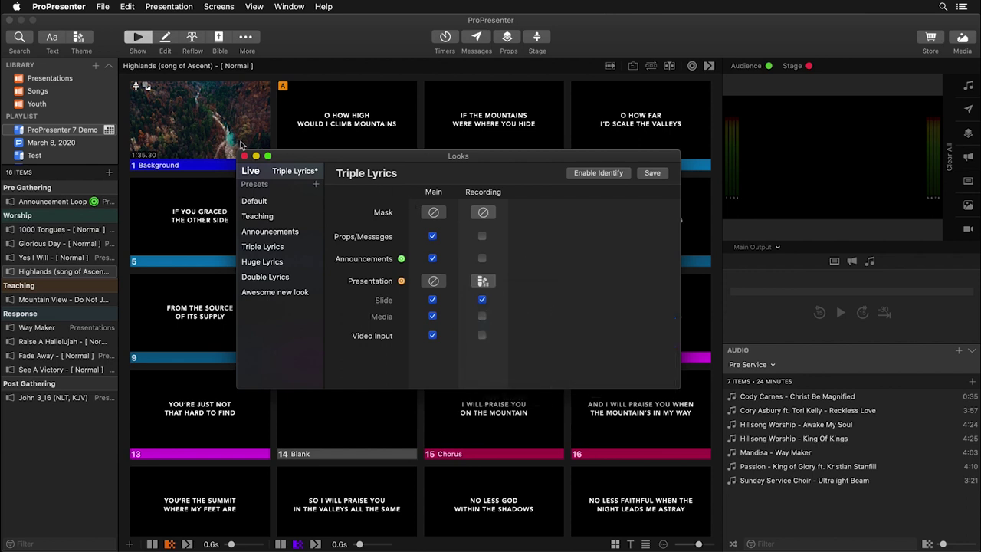
{"action": "left_click", "coordinate": [244, 155]}
- Show the first Verse 1 slide and preview it on the Recording output
{"action": "left_click", "coordinate": [359, 122]}
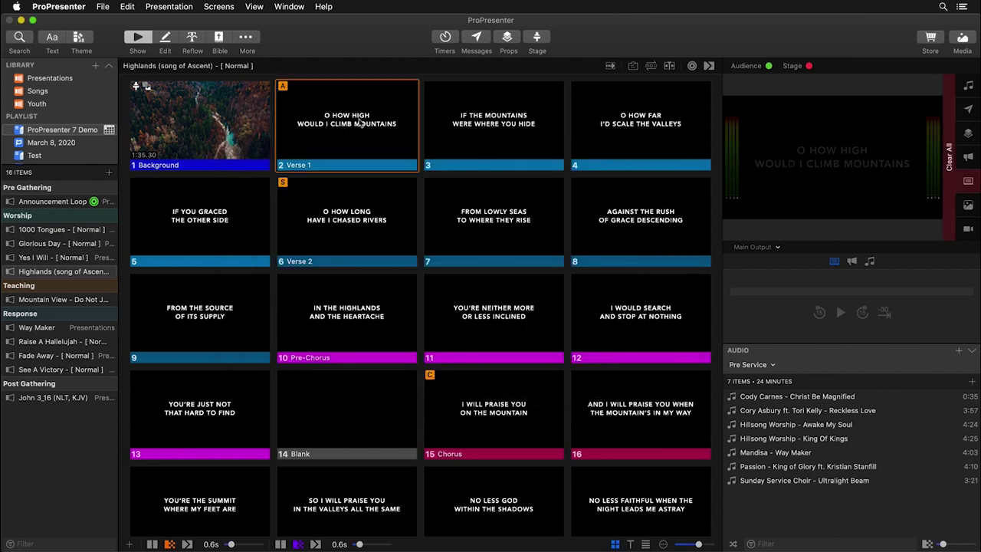
{"action": "left_click", "coordinate": [759, 246]}
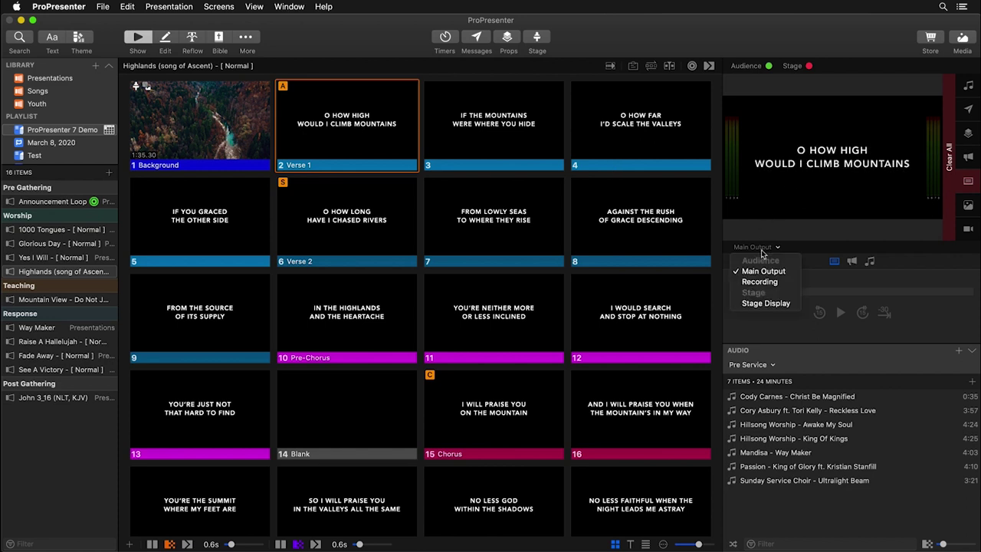
{"action": "left_click", "coordinate": [767, 282]}
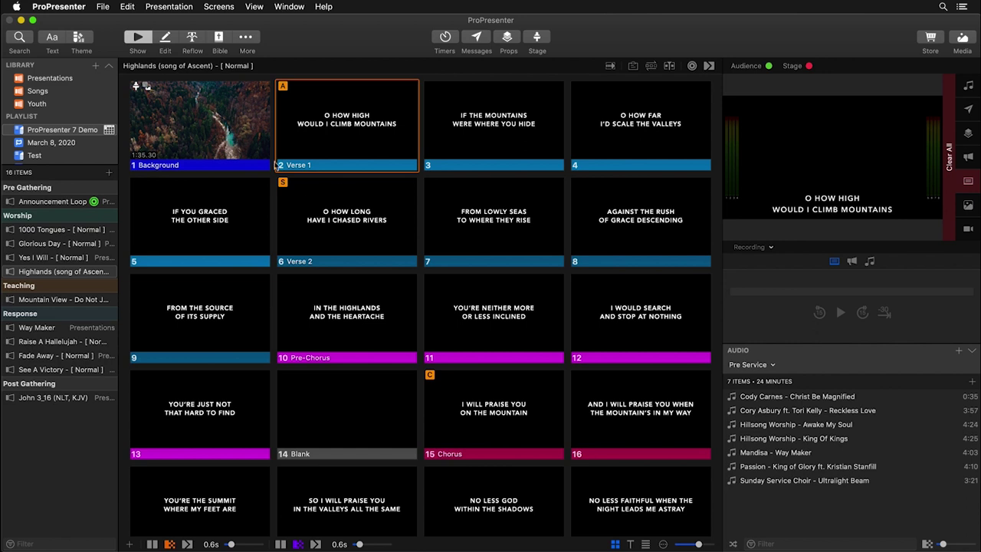
- Trigger the Background slide and the first Verse 1 slide, comparing the Recording preview with Main Output
{"action": "left_click", "coordinate": [218, 128]}
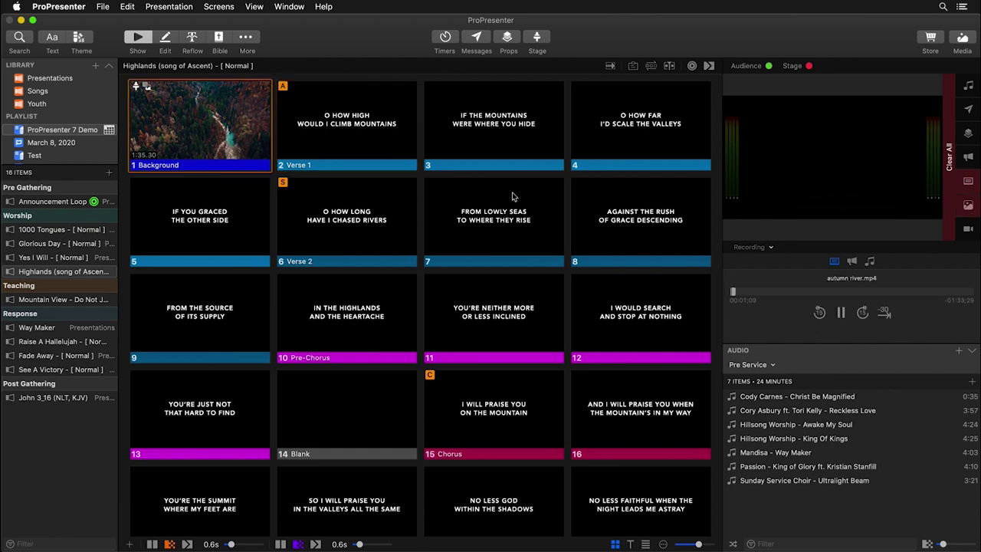
{"action": "left_click", "coordinate": [371, 137]}
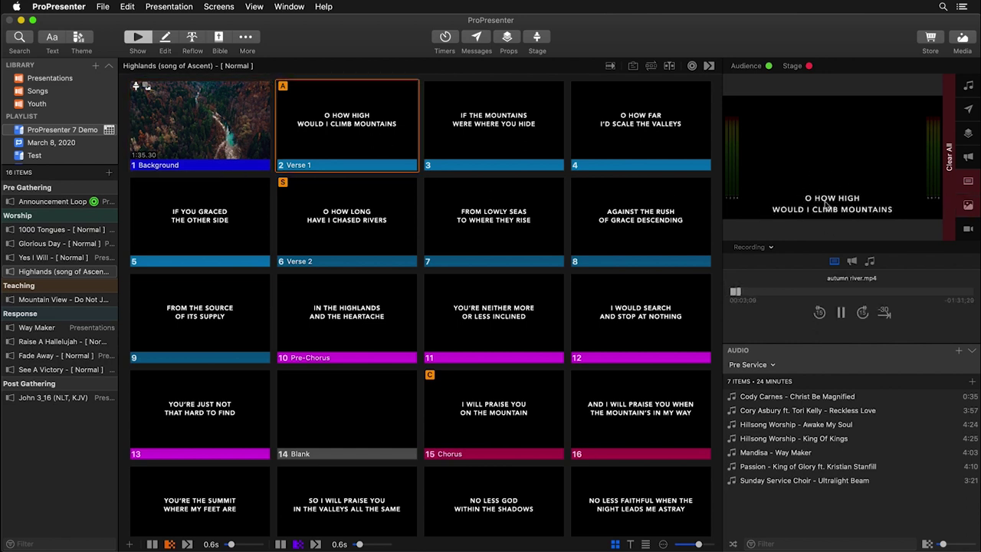
{"action": "left_click", "coordinate": [752, 250]}
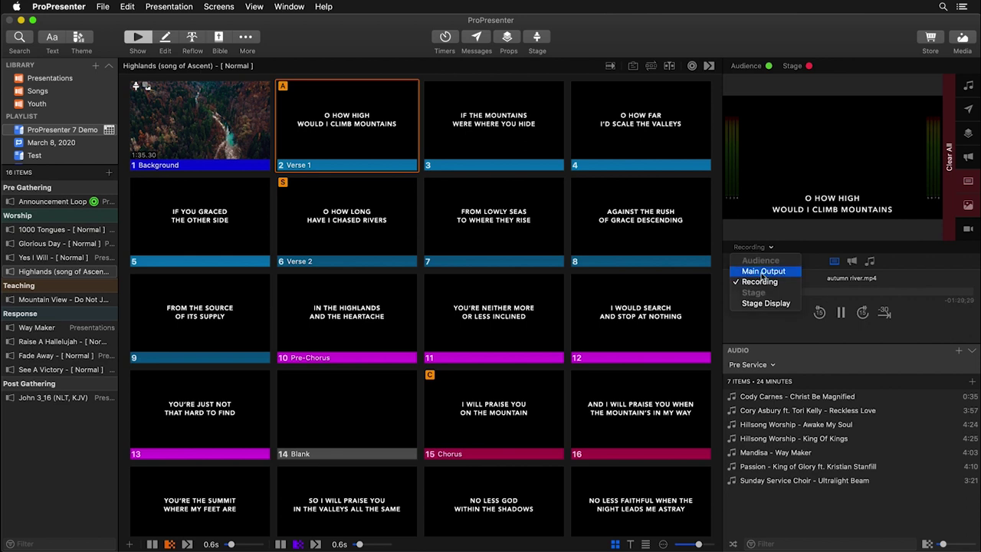
{"action": "left_click", "coordinate": [759, 272]}
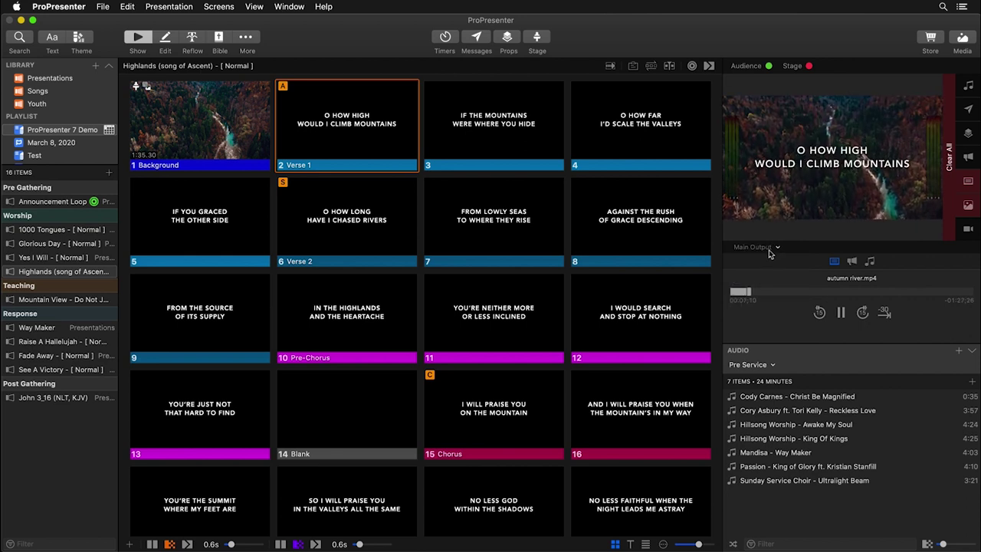
- Clear all live layers and show the first Verse 1 slide with the preview set to Recording
{"action": "left_click", "coordinate": [948, 192]}
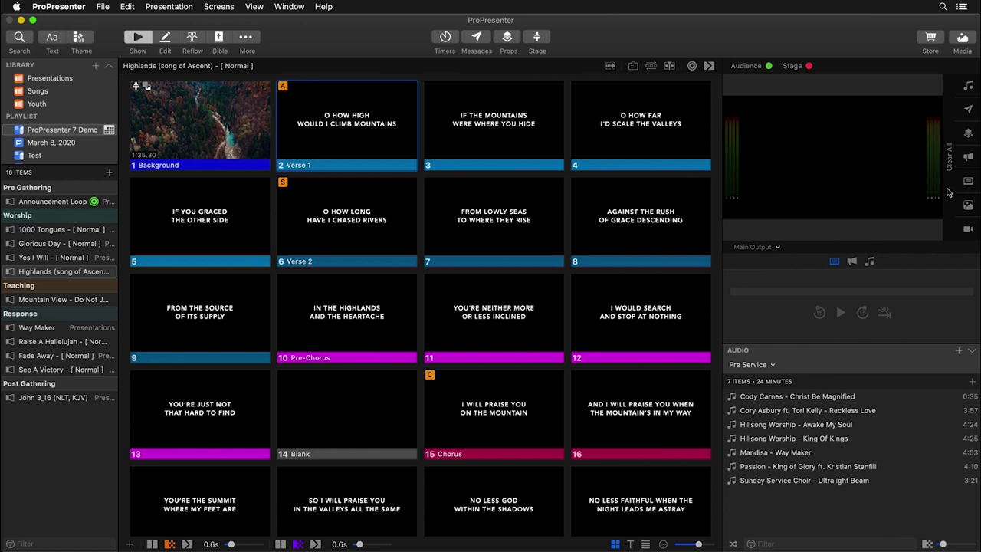
{"action": "left_click", "coordinate": [758, 253]}
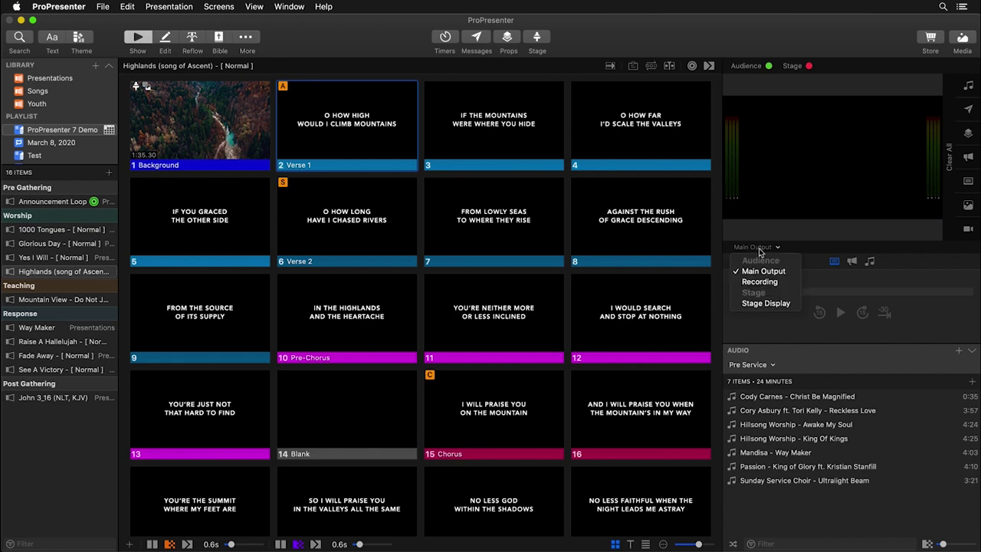
{"action": "left_click", "coordinate": [767, 281]}
{"action": "left_click", "coordinate": [349, 133]}
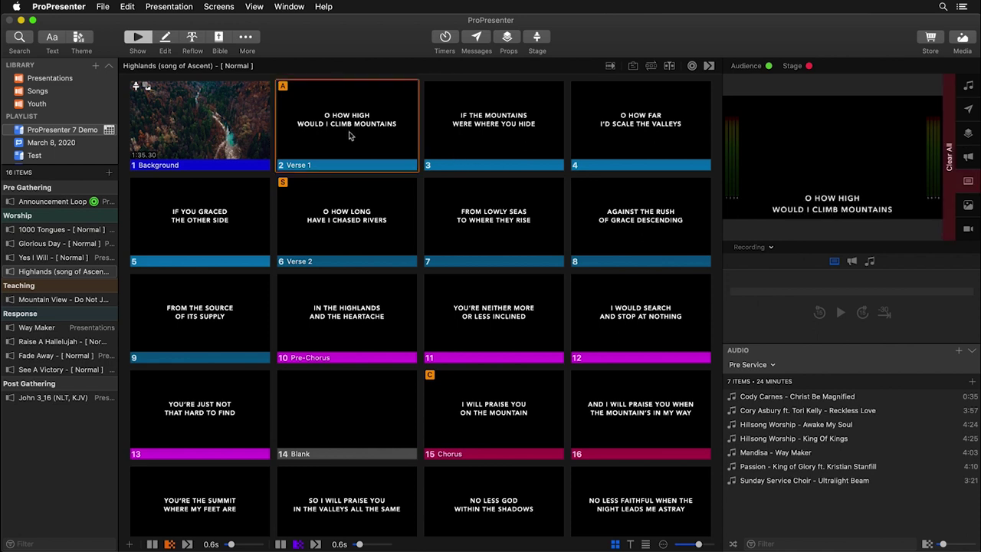
- Switch to Syphon Recorder and take a snapshot of the ProPresenter - Syphon - 1 source
{"action": "left_click", "coordinate": [466, 551]}
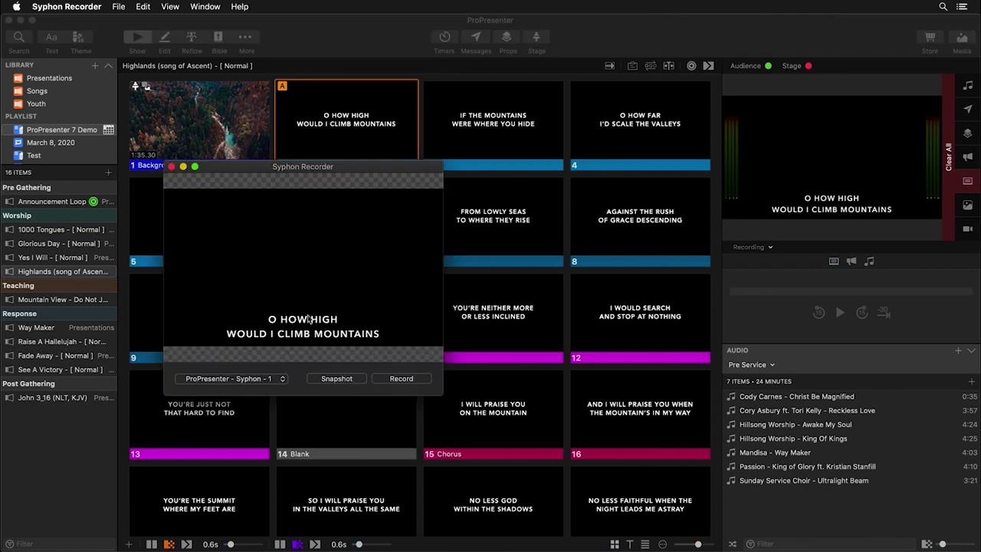
{"action": "left_click", "coordinate": [267, 383]}
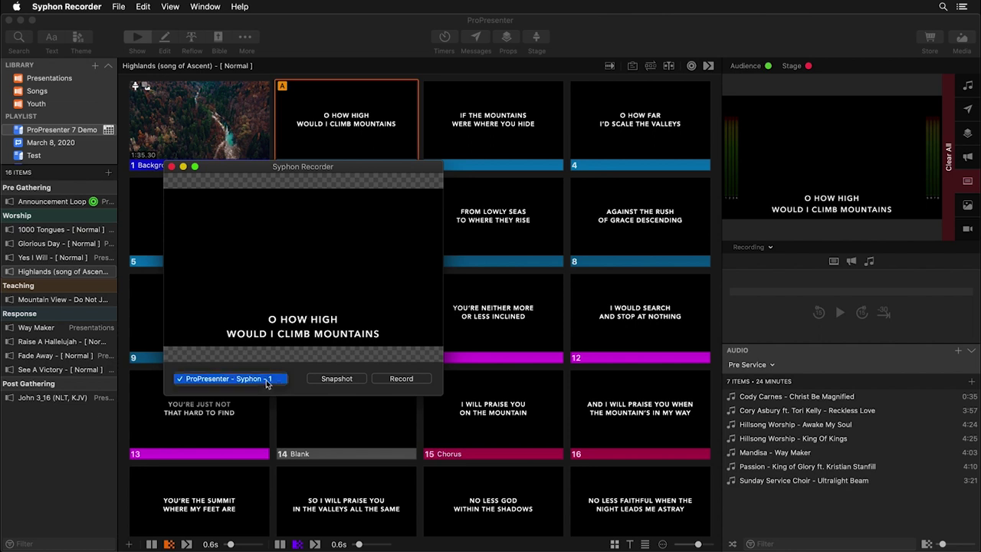
{"action": "left_click", "coordinate": [287, 379]}
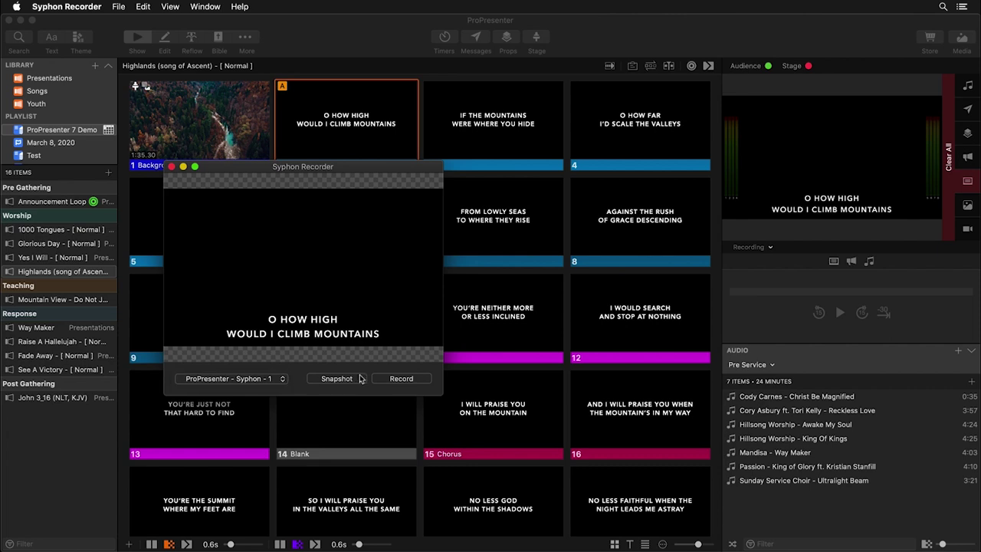
{"action": "left_click", "coordinate": [348, 381]}
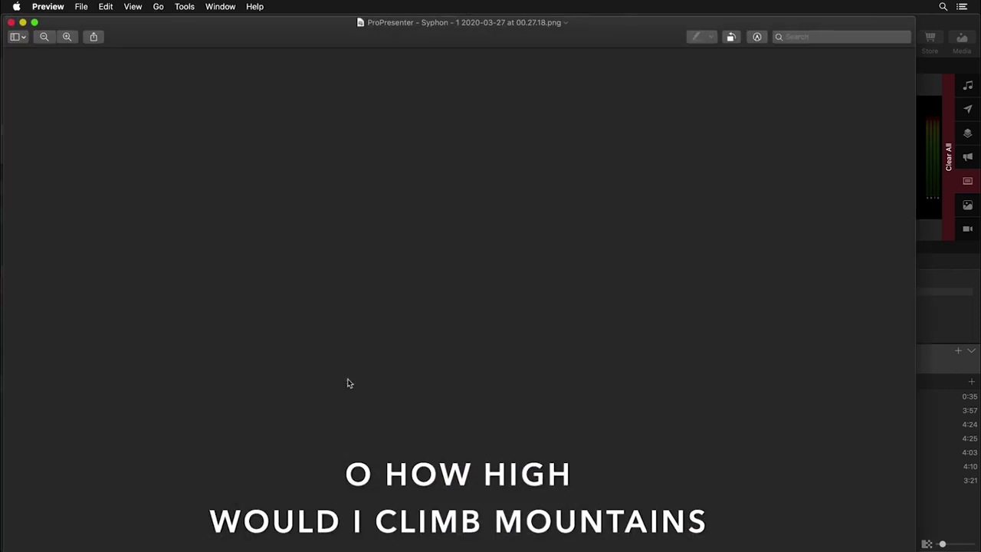
- Close the opened snapshot and set Syphon Recorder's video compressor to Apple ProRes 4444
{"action": "left_click", "coordinate": [12, 25]}
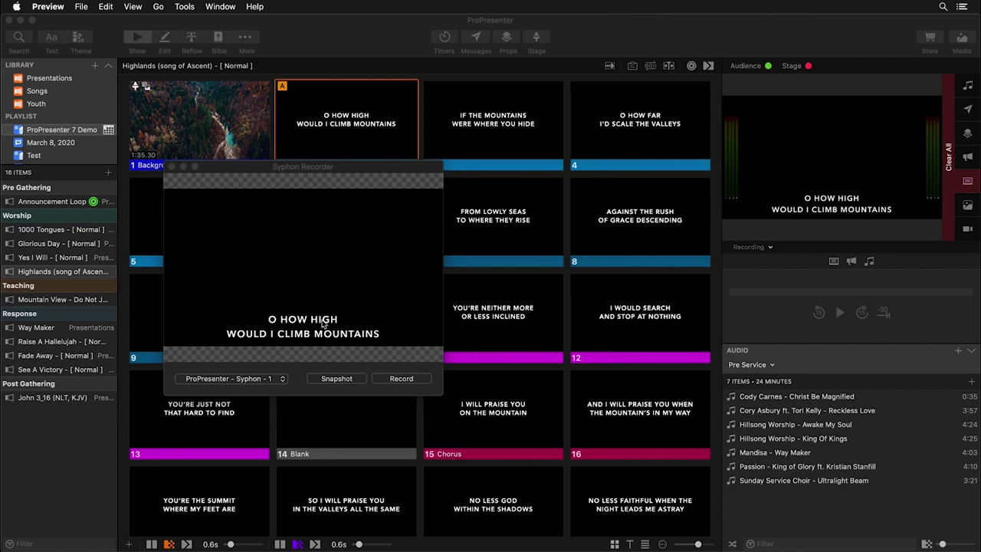
{"action": "left_click", "coordinate": [284, 170]}
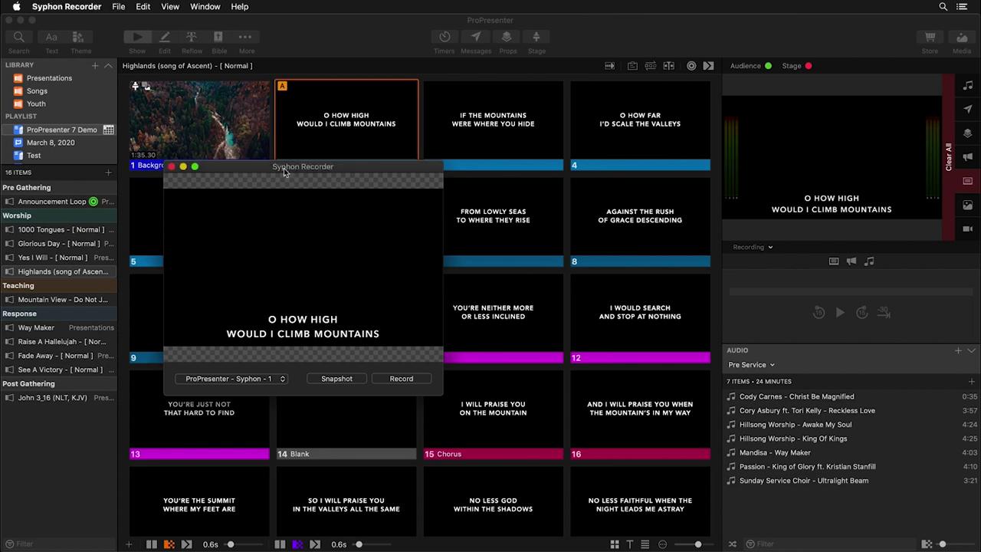
{"action": "left_click", "coordinate": [77, 7]}
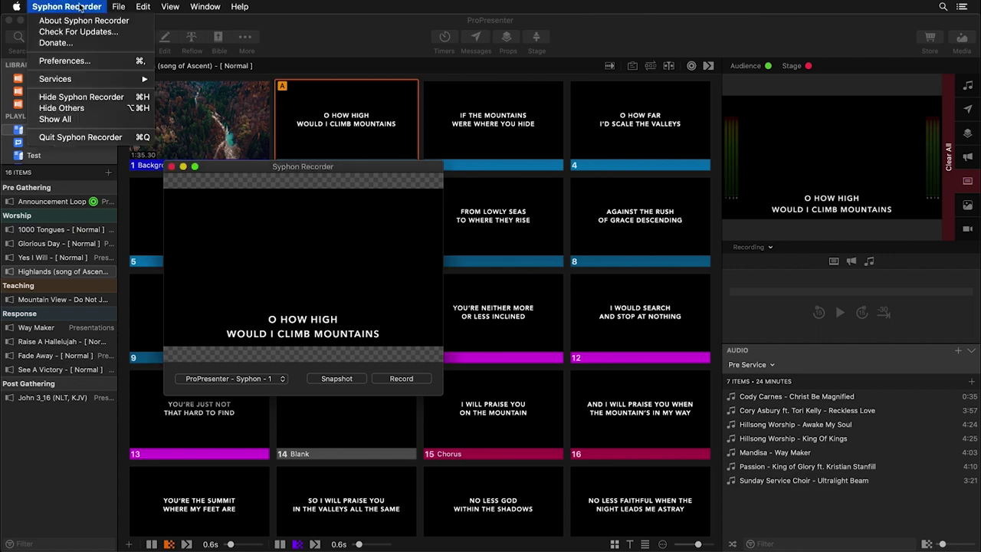
{"action": "left_click", "coordinate": [80, 62]}
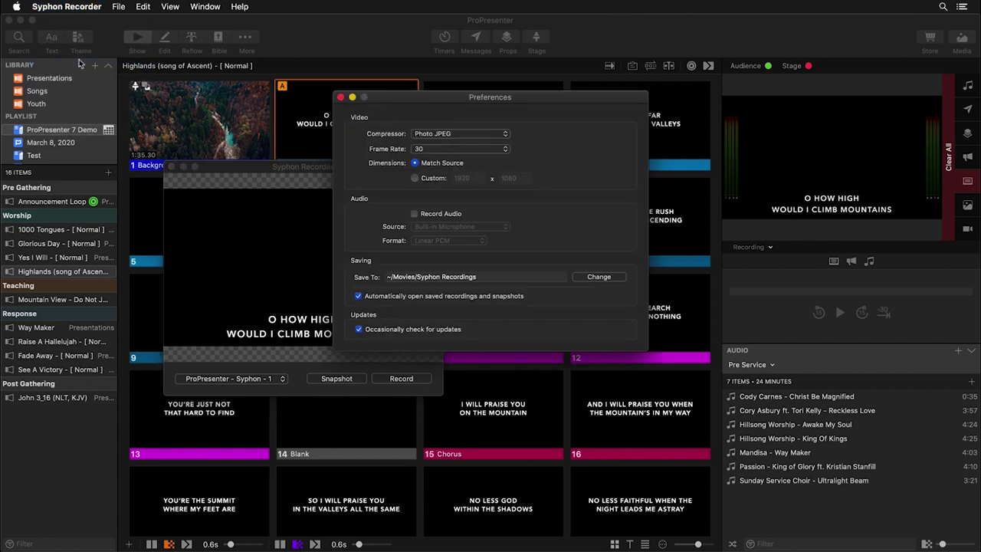
{"action": "left_click", "coordinate": [469, 138]}
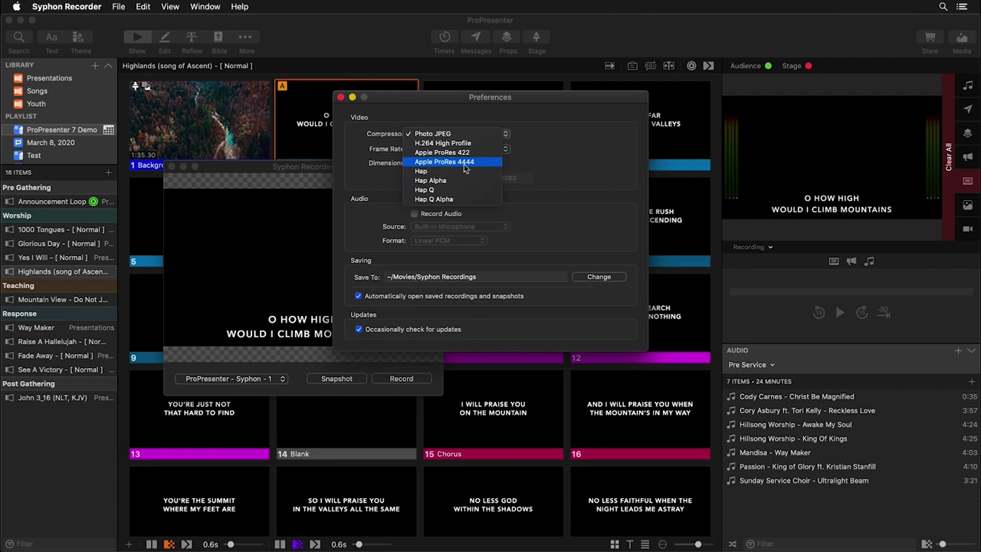
{"action": "left_click", "coordinate": [465, 166]}
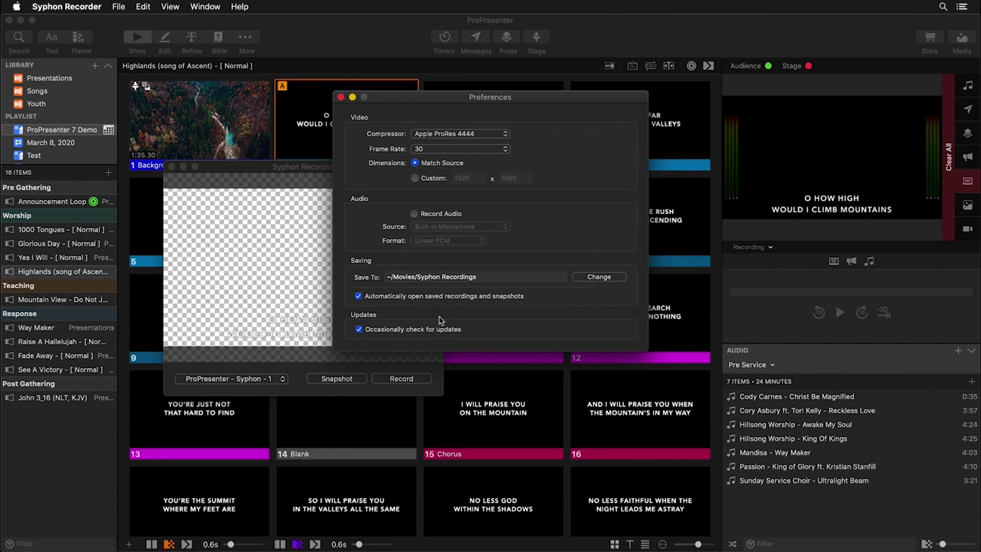
{"action": "left_click", "coordinate": [341, 97]}
- Place the Syphon Recorder preview above ProPresenter's slides and trigger slides 3, 4, 8, 7, 6, 5 and 2 to check the recorder preview
{"action": "left_click_drag", "start_coordinate": [351, 167], "coordinate": [473, 21]}
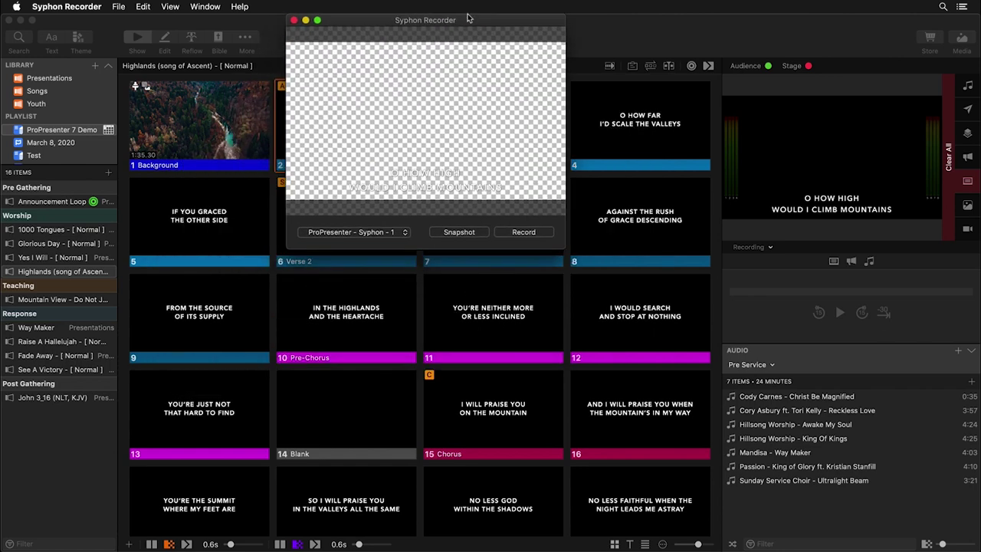
{"action": "left_click", "coordinate": [637, 34]}
{"action": "left_click_drag", "start_coordinate": [637, 33], "coordinate": [636, 262]}
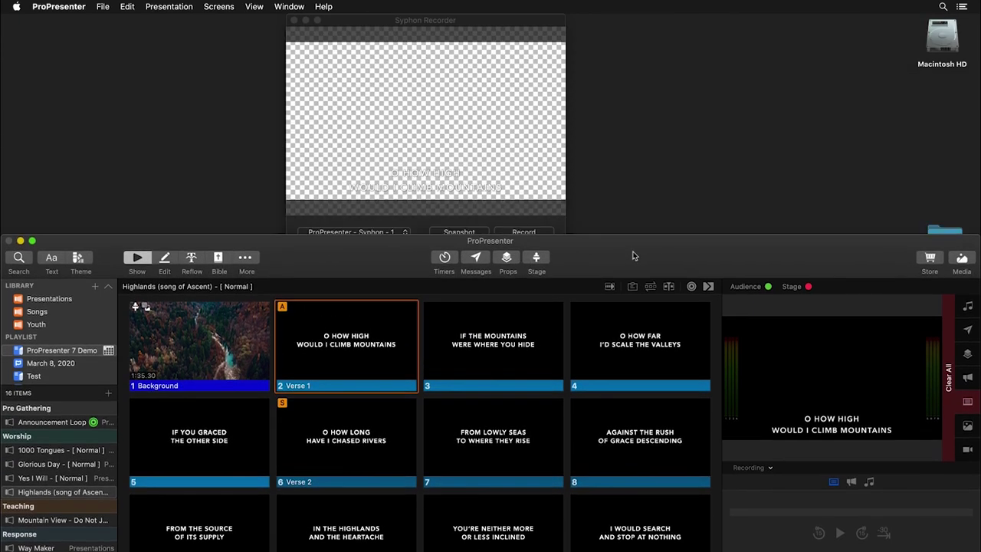
{"action": "left_click", "coordinate": [497, 351]}
{"action": "left_click", "coordinate": [630, 338]}
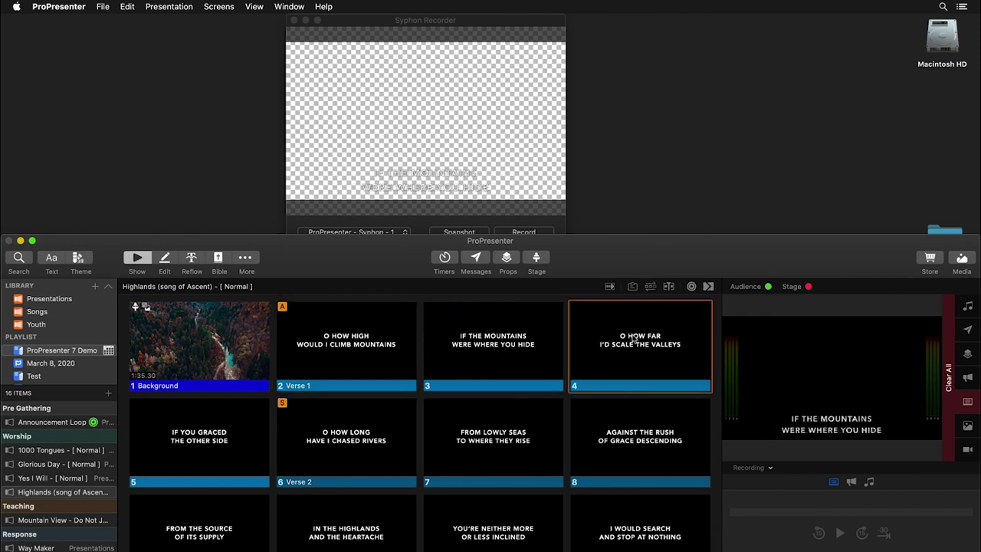
{"action": "left_click", "coordinate": [606, 441]}
{"action": "left_click", "coordinate": [518, 438]}
{"action": "left_click", "coordinate": [345, 449]}
{"action": "left_click", "coordinate": [241, 442]}
{"action": "left_click", "coordinate": [372, 351]}
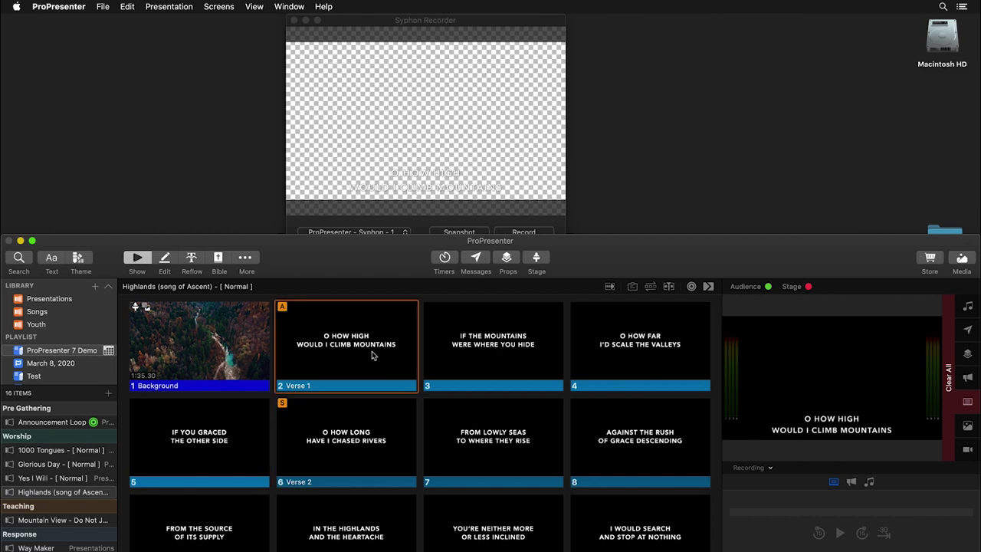
{"action": "double_click", "coordinate": [578, 249]}
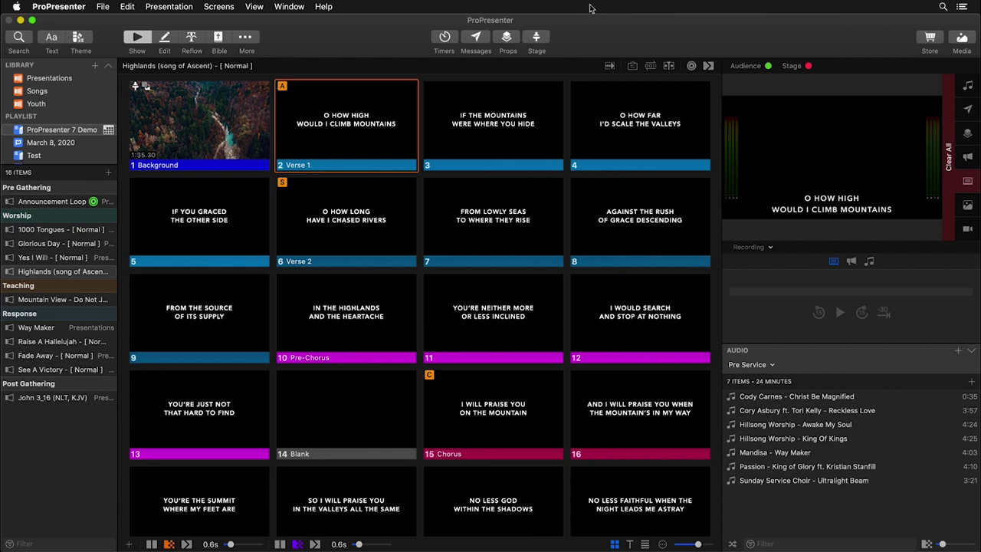
- In ProPresenter's screen configuration, assign the Recording audience screen to a new NDI output at 1080i 59.94
{"action": "left_click", "coordinate": [248, 122]}
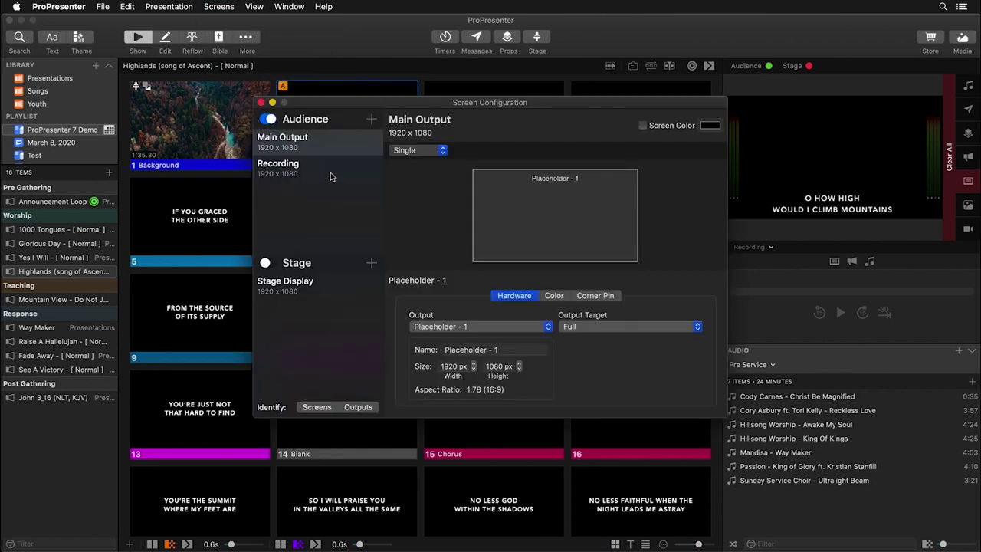
{"action": "left_click", "coordinate": [330, 176]}
{"action": "left_click", "coordinate": [497, 328]}
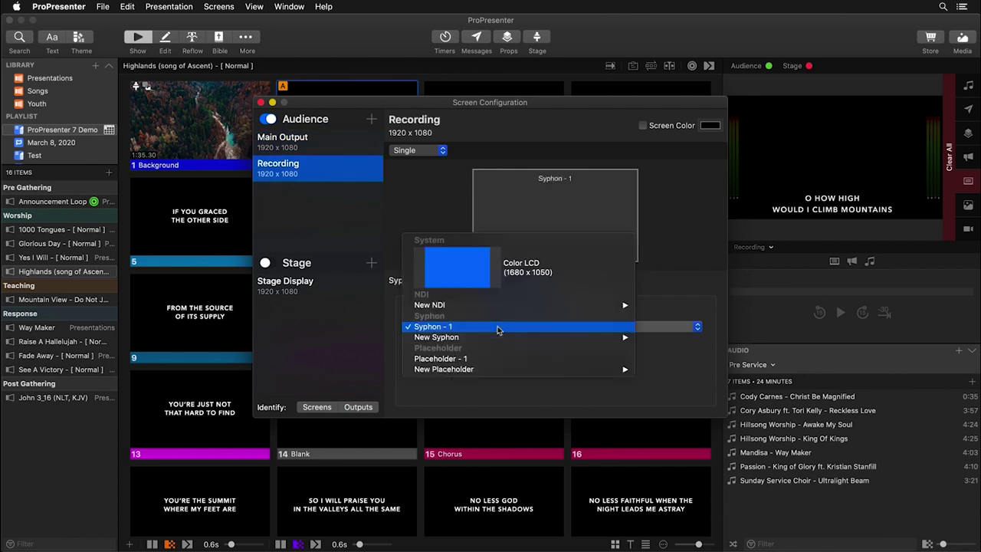
{"action": "mouse_move", "coordinate": [509, 308]}
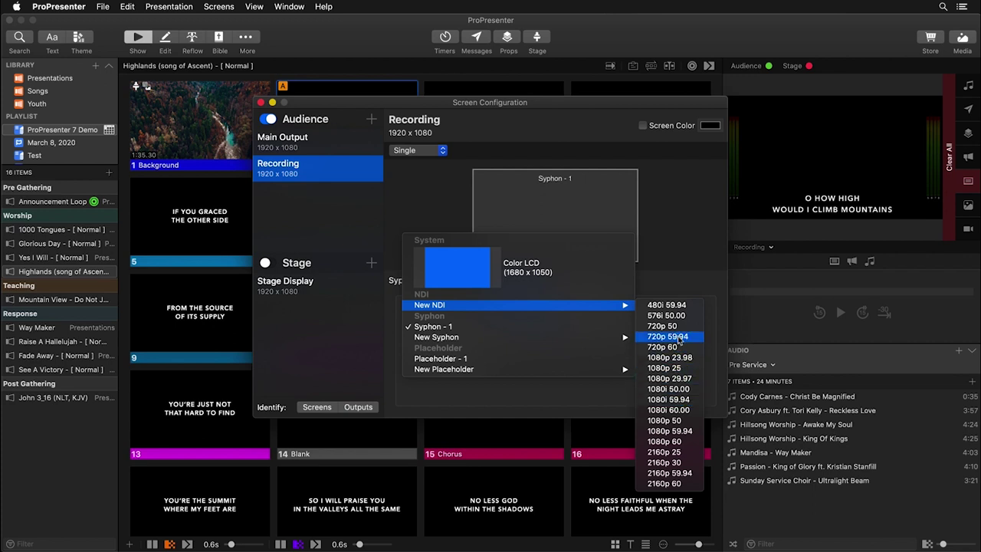
{"action": "left_click", "coordinate": [679, 400]}
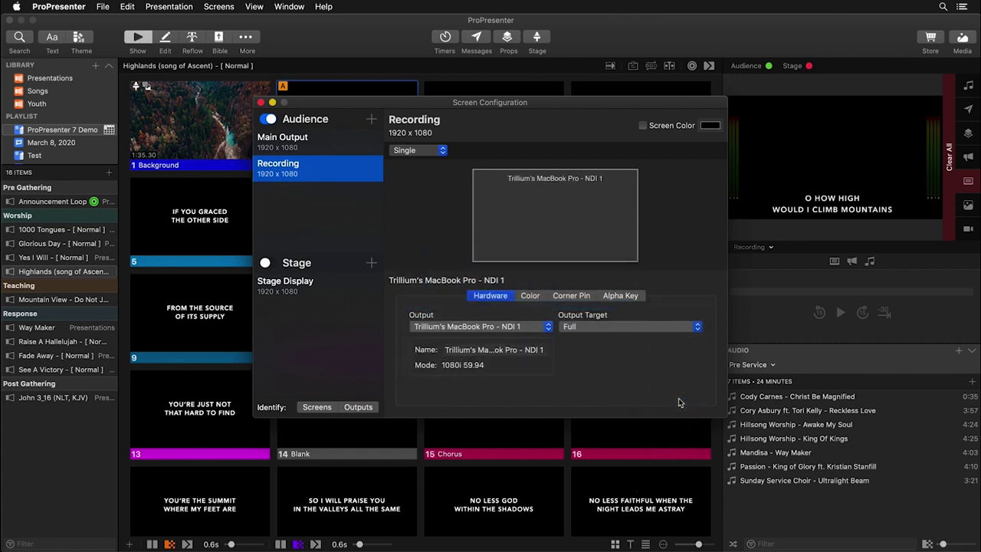
- Enable the alpha key for the Recording screen's NDI output and close the screen configuration
{"action": "left_click", "coordinate": [630, 299]}
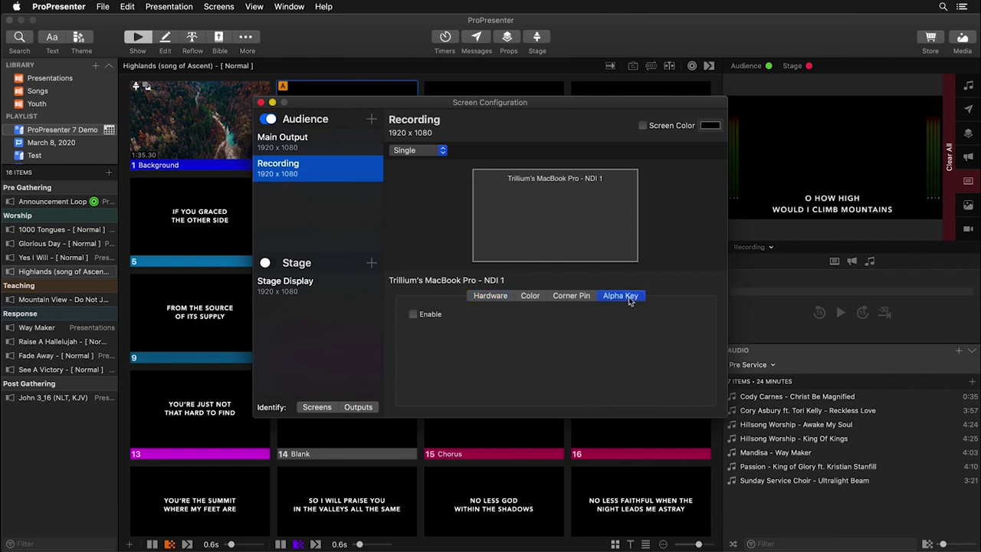
{"action": "left_click", "coordinate": [415, 315]}
{"action": "left_click", "coordinate": [261, 103]}
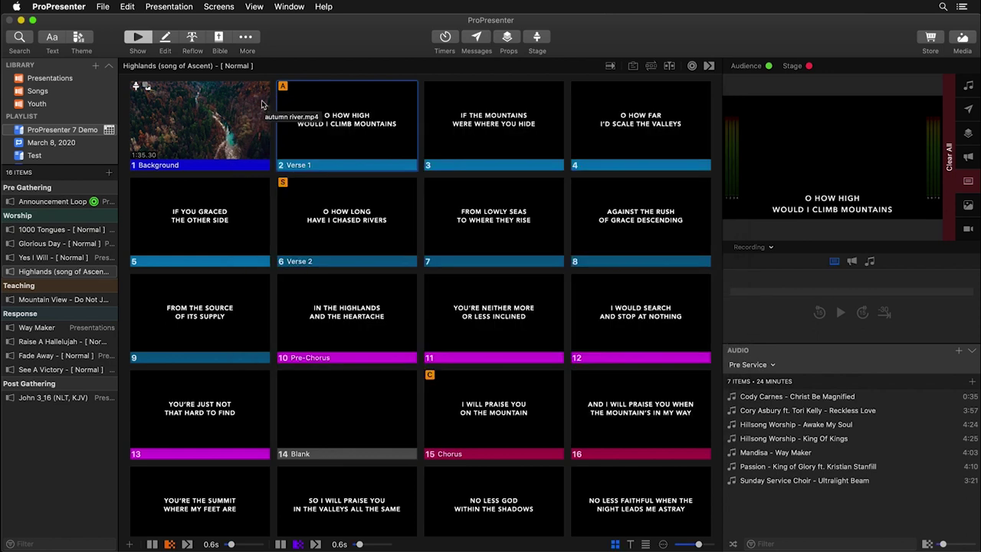
- Switch to NewTek NDI Video Monitor to view the Recording screen's NDI output
{"action": "left_click", "coordinate": [491, 550]}
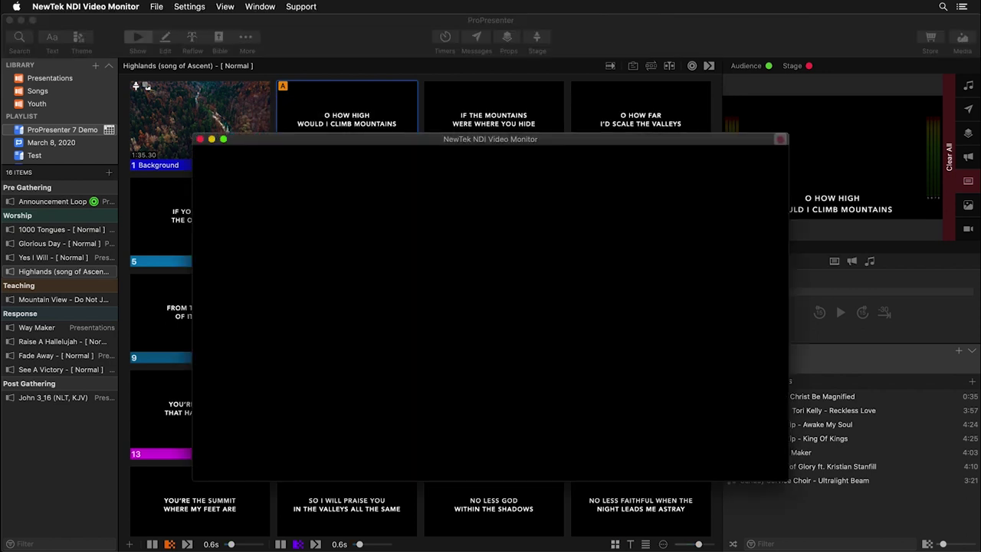